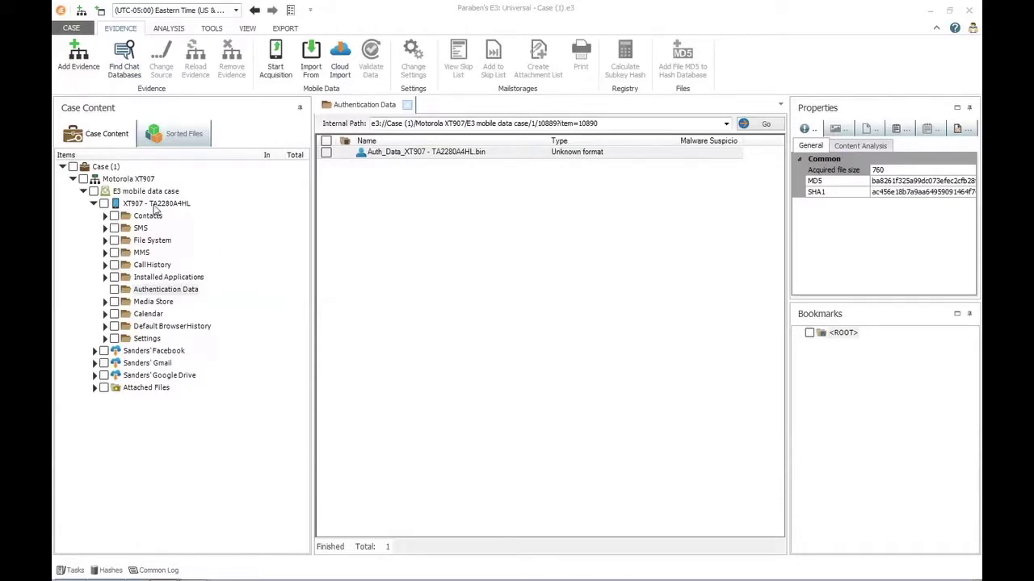
Step: Select the XT907 - TA2280A4HL device node in the Case Content tree
{"action": "left_click", "coordinate": [184, 205]}
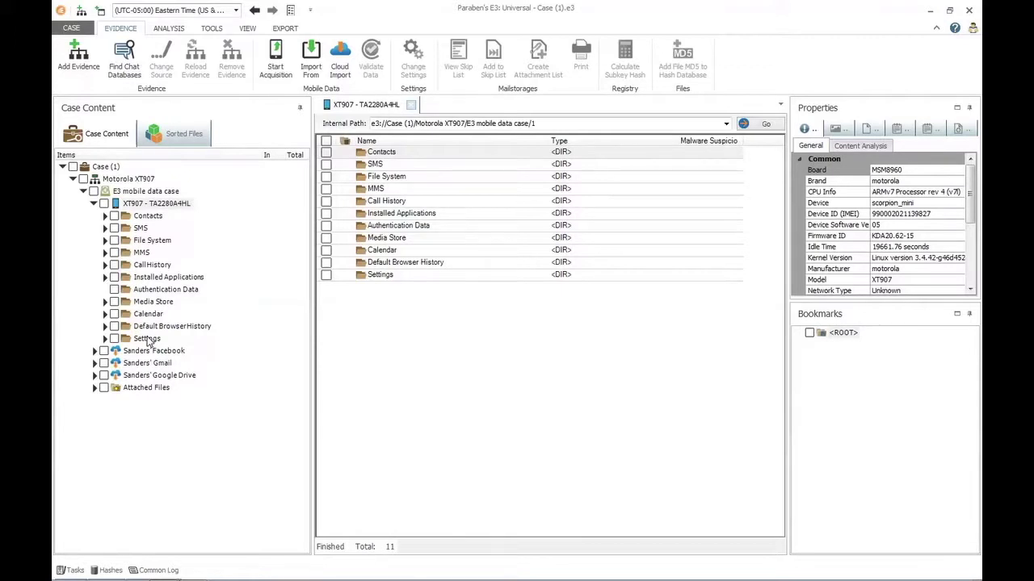
Step: Open the XT907 Authentication Data folder and view the auth file's size 760, MD5 and SHA1
{"action": "left_click", "coordinate": [152, 204]}
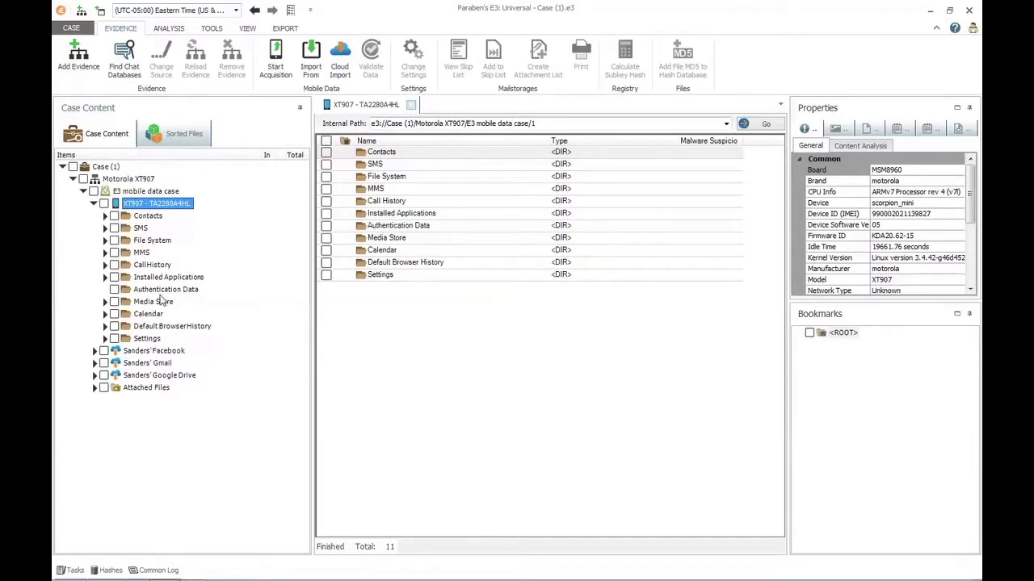
{"action": "left_click", "coordinate": [164, 290]}
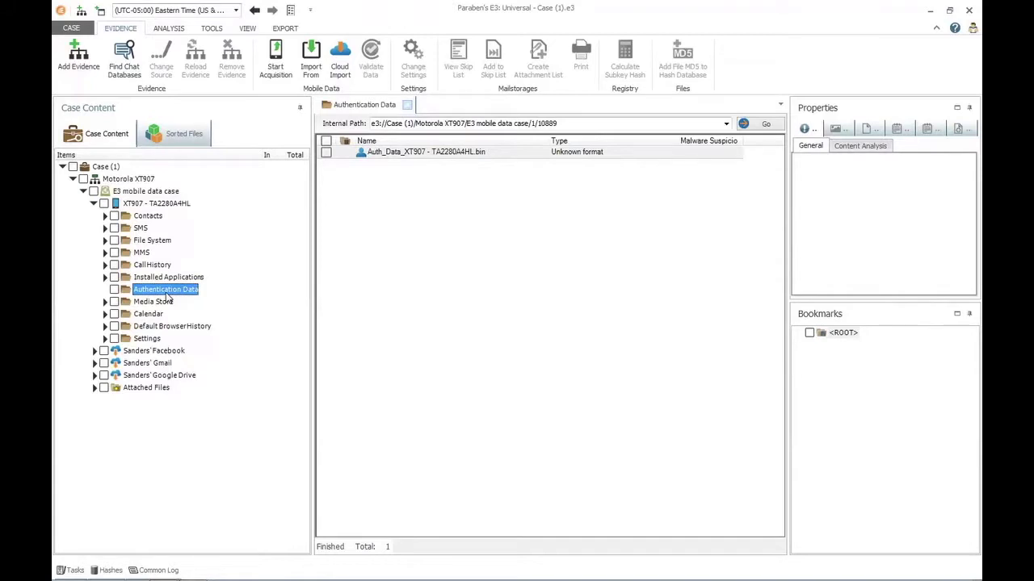
{"action": "left_click", "coordinate": [435, 157]}
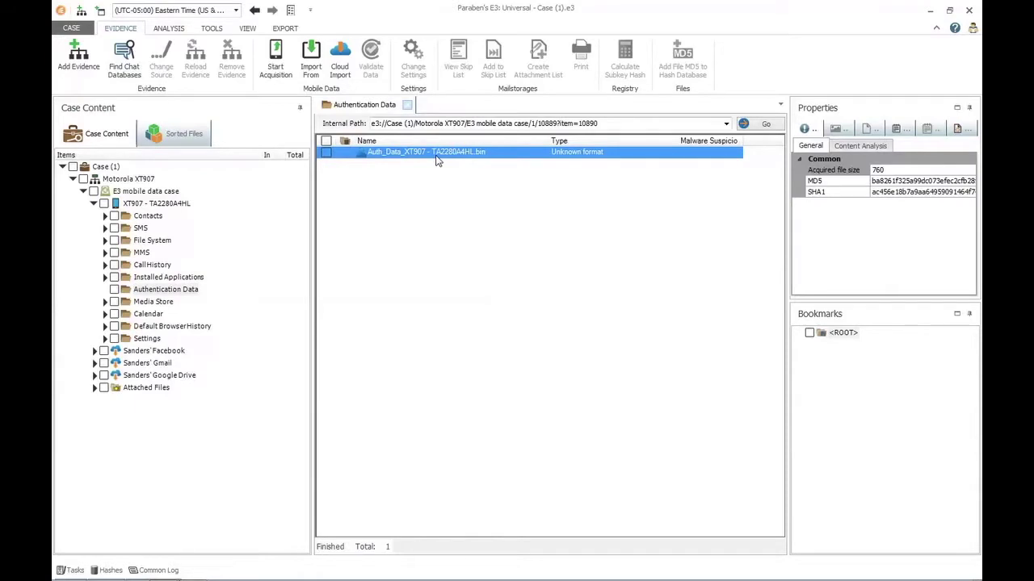
Step: Export the Auth_Data_XT907 .bin file to the Example Case folder on the desktop
{"action": "right_click", "coordinate": [522, 159]}
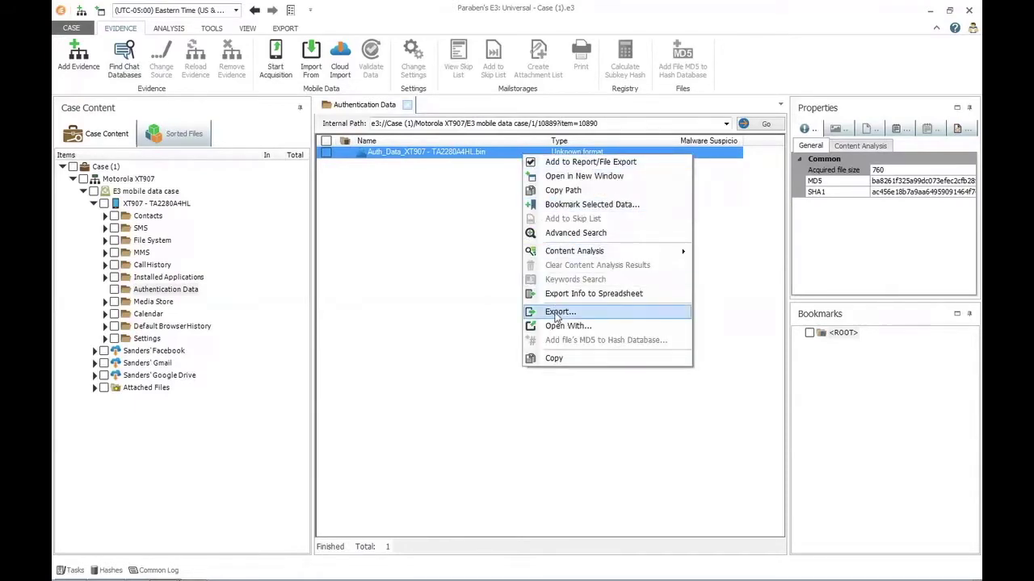
{"action": "left_click", "coordinate": [607, 318]}
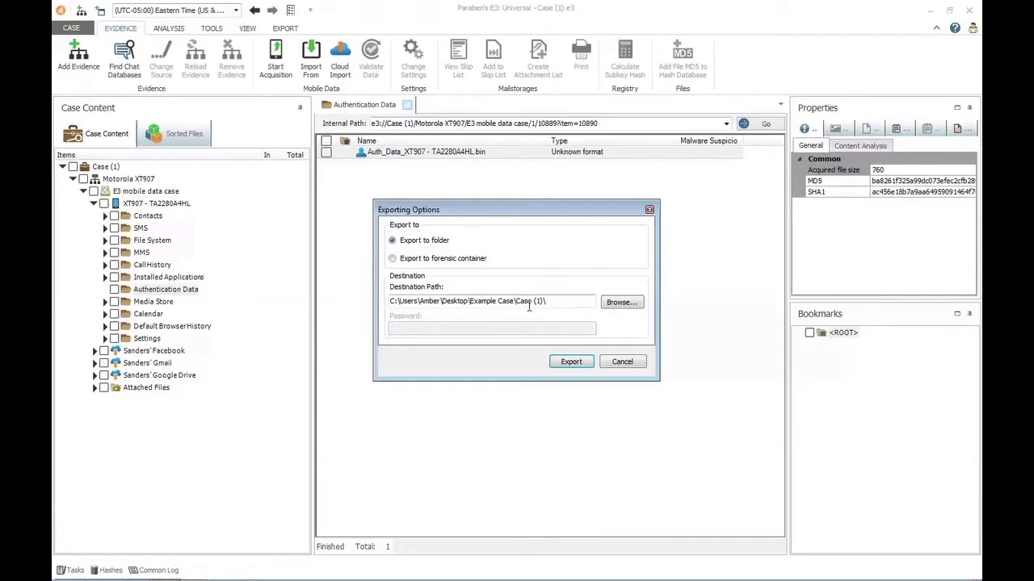
{"action": "left_click", "coordinate": [631, 307]}
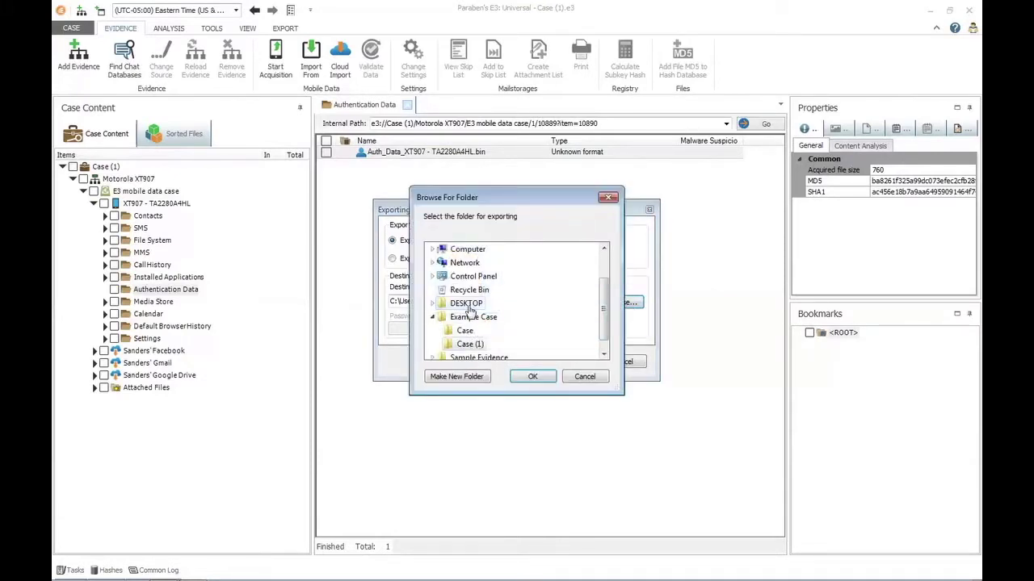
{"action": "left_click", "coordinate": [468, 319]}
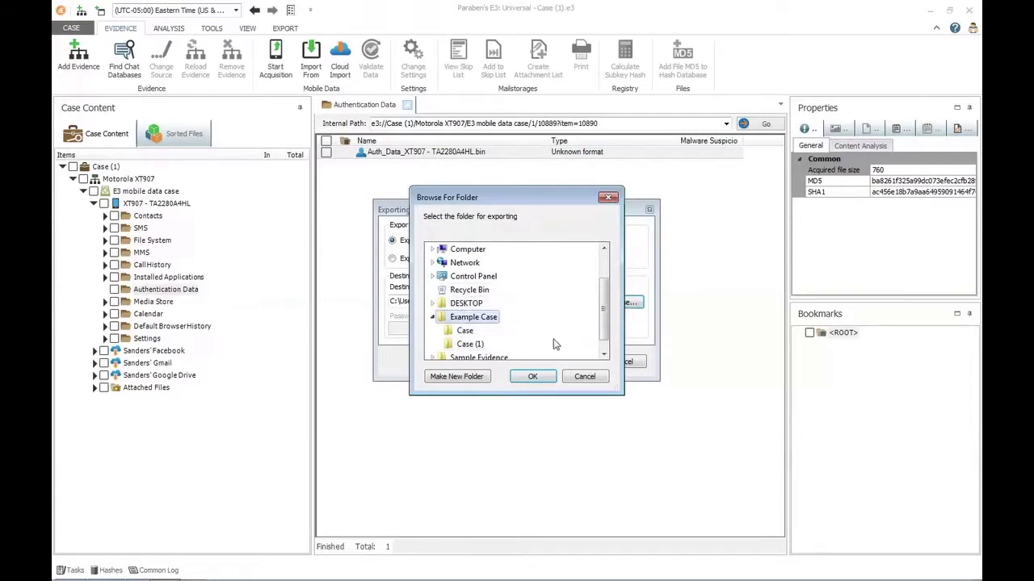
{"action": "left_click", "coordinate": [542, 379]}
{"action": "left_click", "coordinate": [570, 362]}
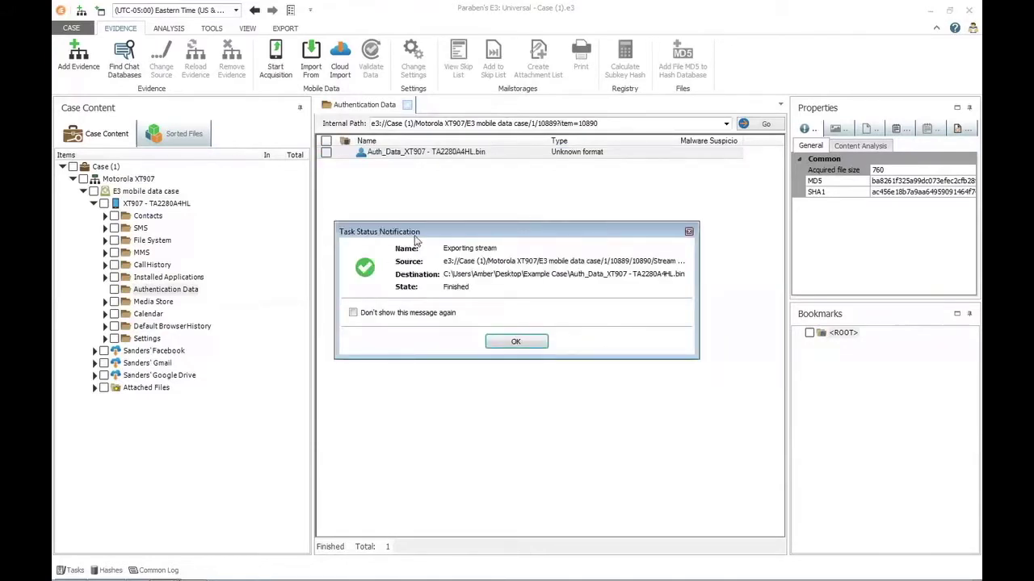
Step: Start a Cloud Import and load accounts from Example Case's Auth_Data_XT907 - TA2280A4HL.bin file
{"action": "left_click", "coordinate": [516, 341]}
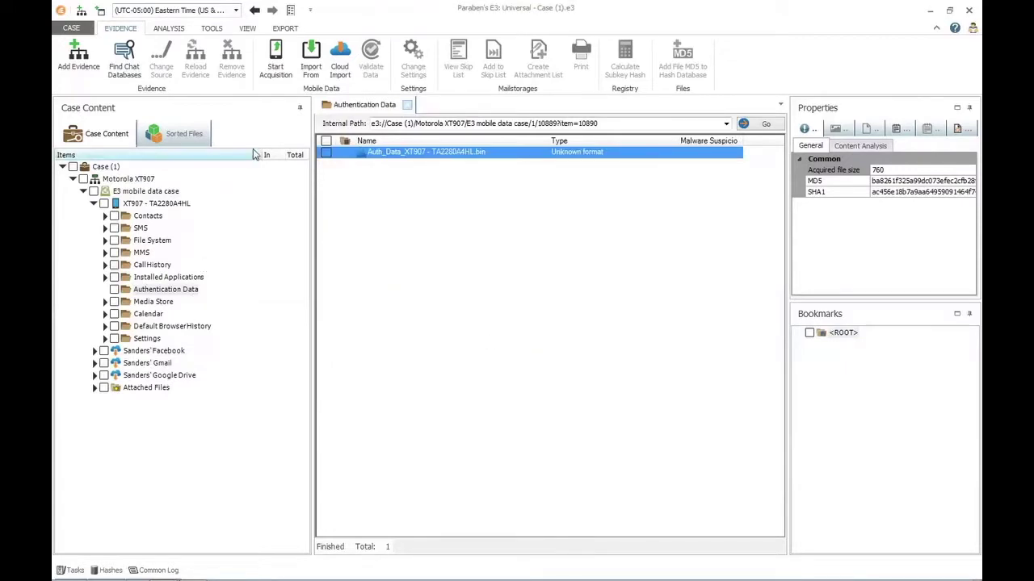
{"action": "left_click", "coordinate": [341, 80]}
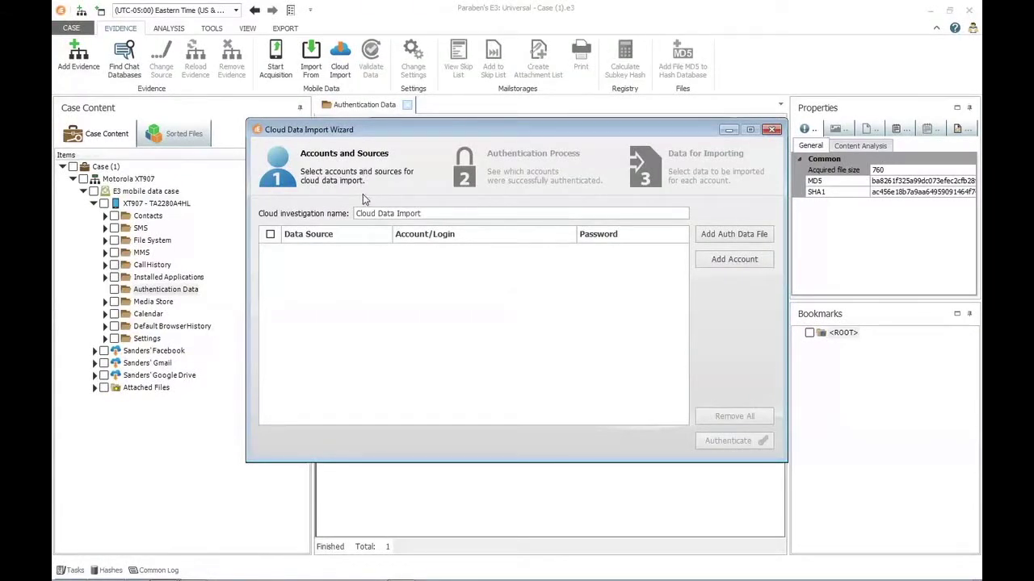
{"action": "left_click", "coordinate": [743, 239]}
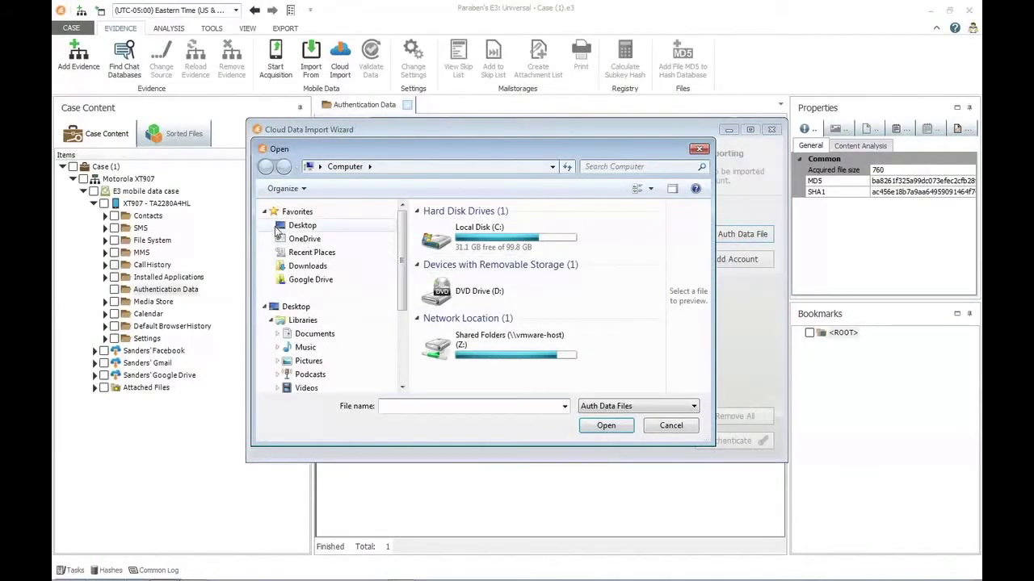
{"action": "left_click", "coordinate": [303, 226]}
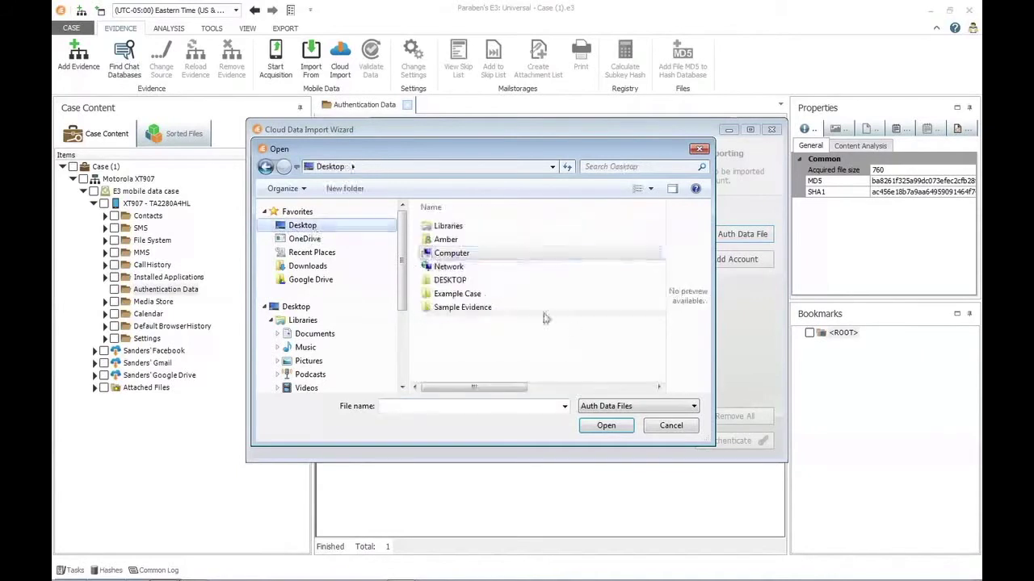
{"action": "double_click", "coordinate": [462, 294]}
{"action": "left_click", "coordinate": [506, 254]}
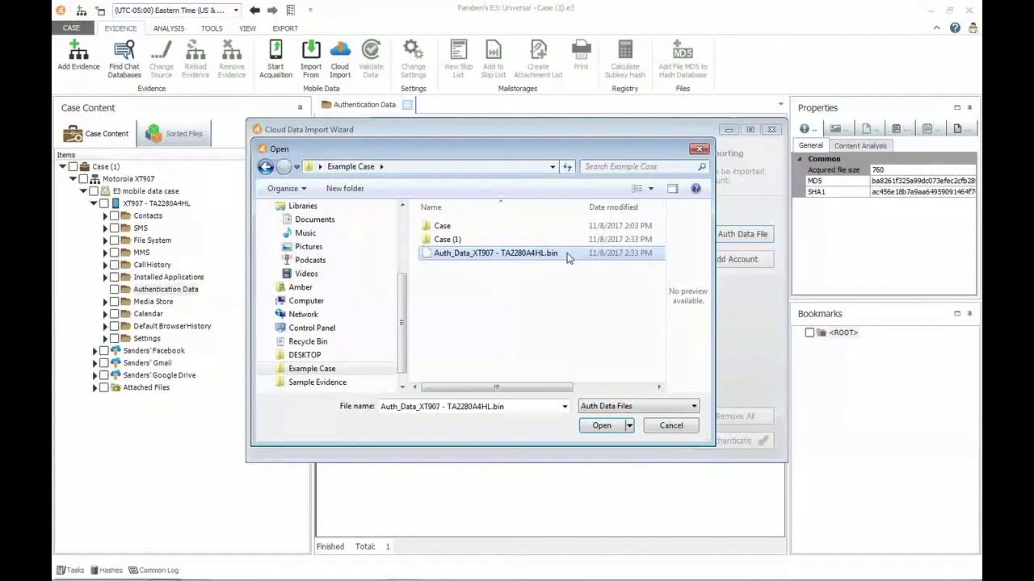
{"action": "left_click", "coordinate": [601, 426]}
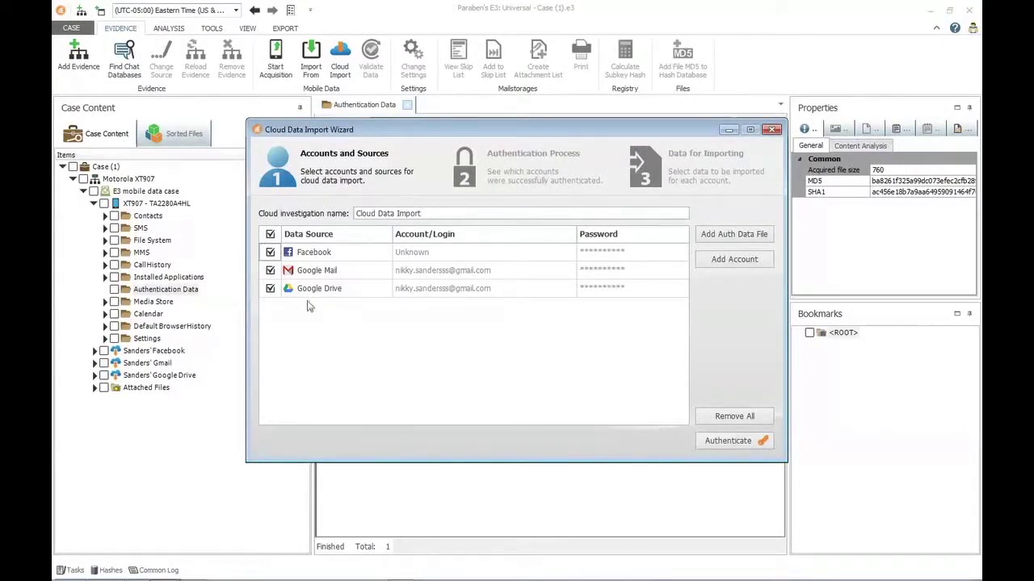
{"action": "left_click", "coordinate": [270, 271]}
Step: Re-tick Google Mail, authenticate Facebook, Google Mail and Google Drive, and continue to data selection
{"action": "left_click", "coordinate": [271, 271]}
{"action": "left_click", "coordinate": [749, 441]}
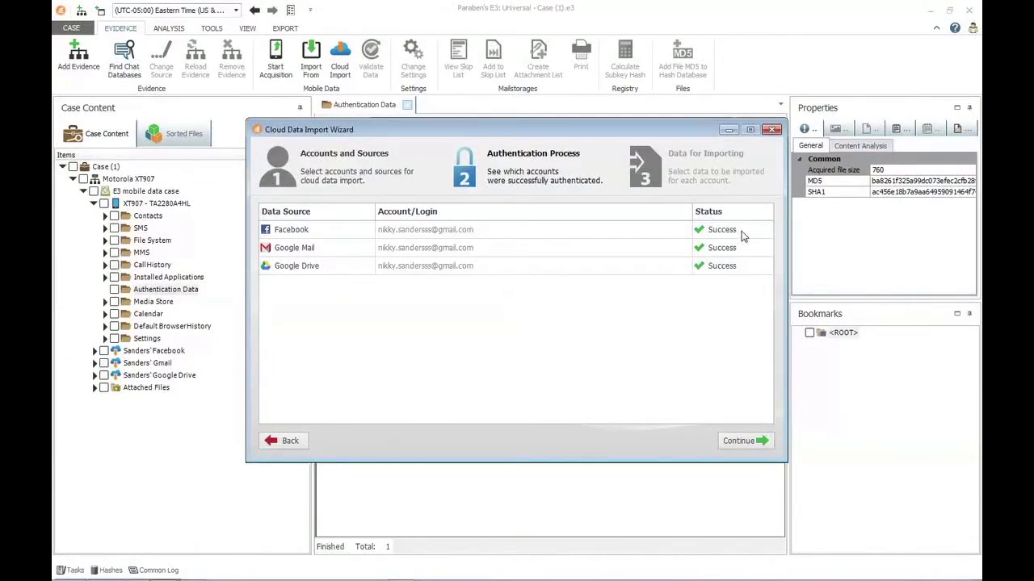
{"action": "left_click", "coordinate": [743, 441]}
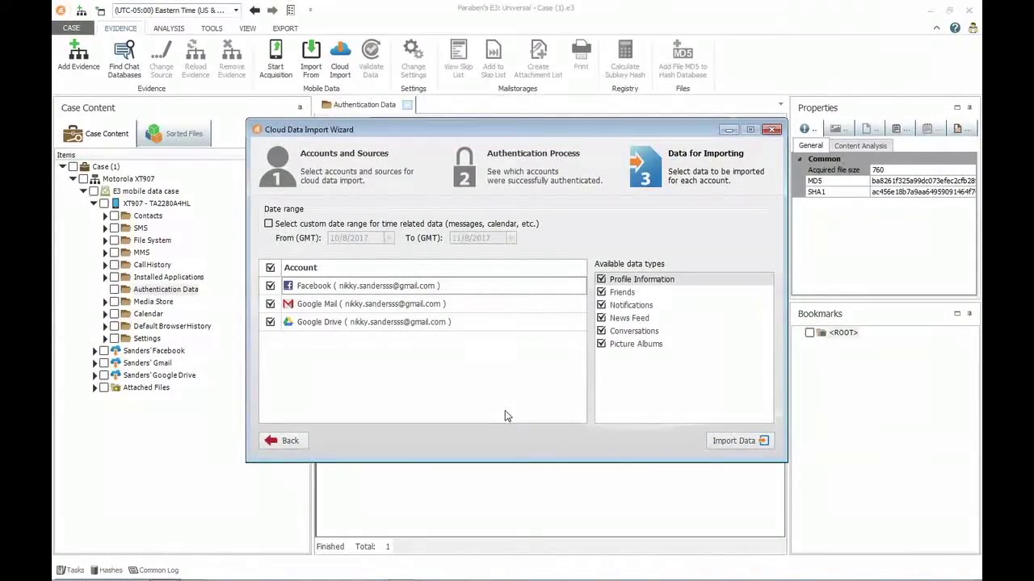
{"action": "left_click", "coordinate": [269, 224]}
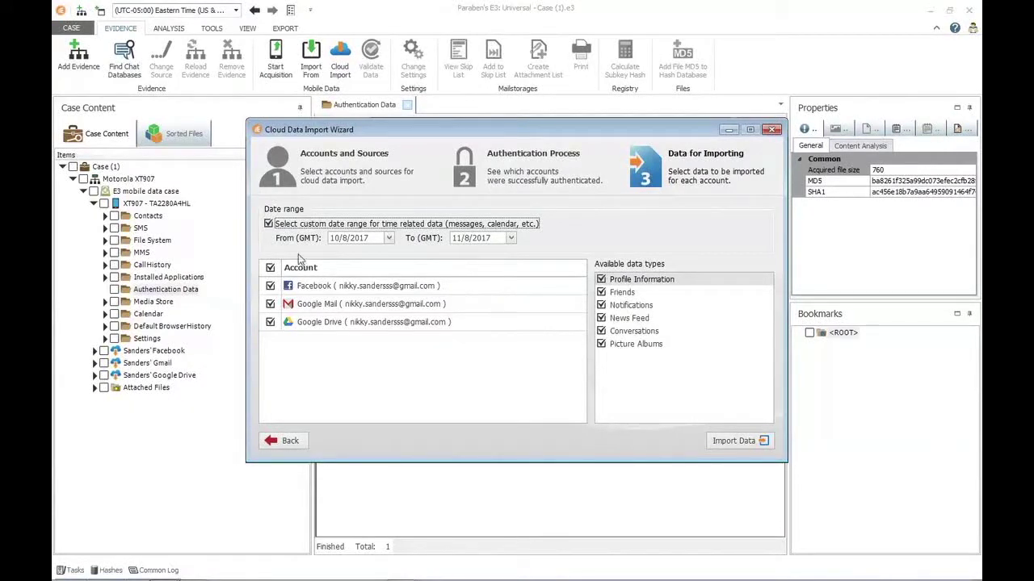
{"action": "left_click", "coordinate": [267, 224]}
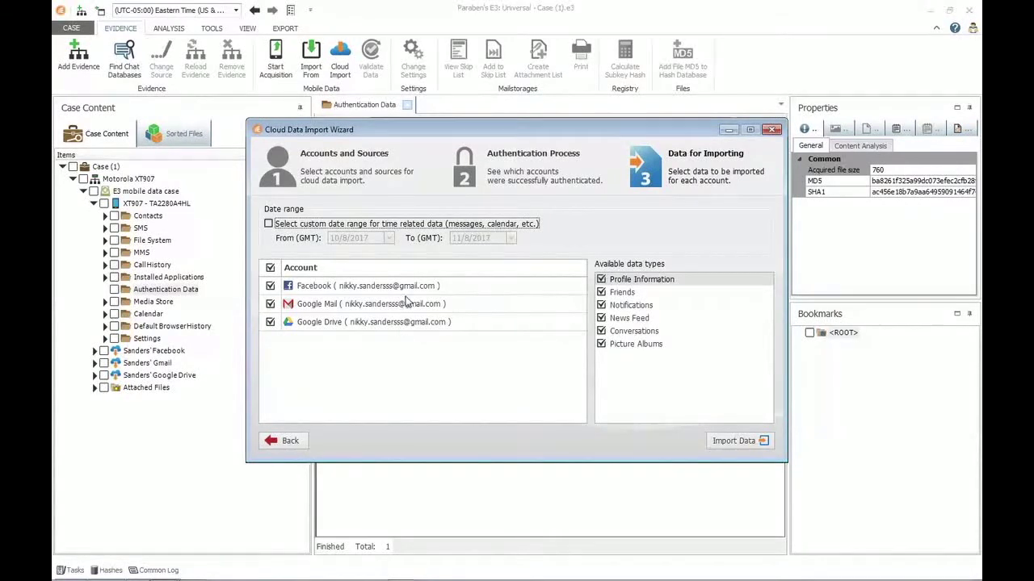
Step: Review each account's available data types, then import all nine Facebook, Gmail and Drive types
{"action": "left_click", "coordinate": [507, 293]}
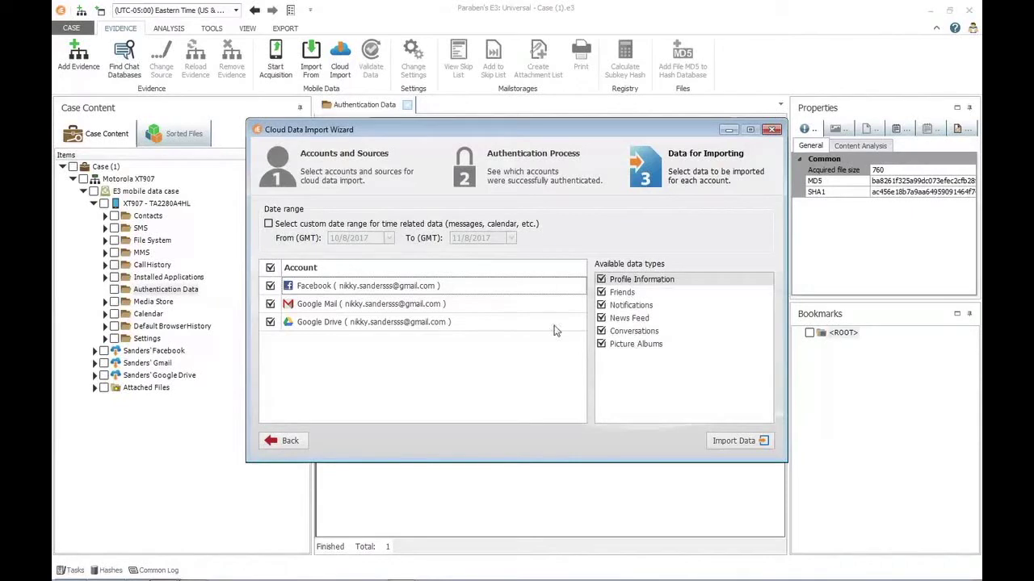
{"action": "left_click", "coordinate": [451, 311]}
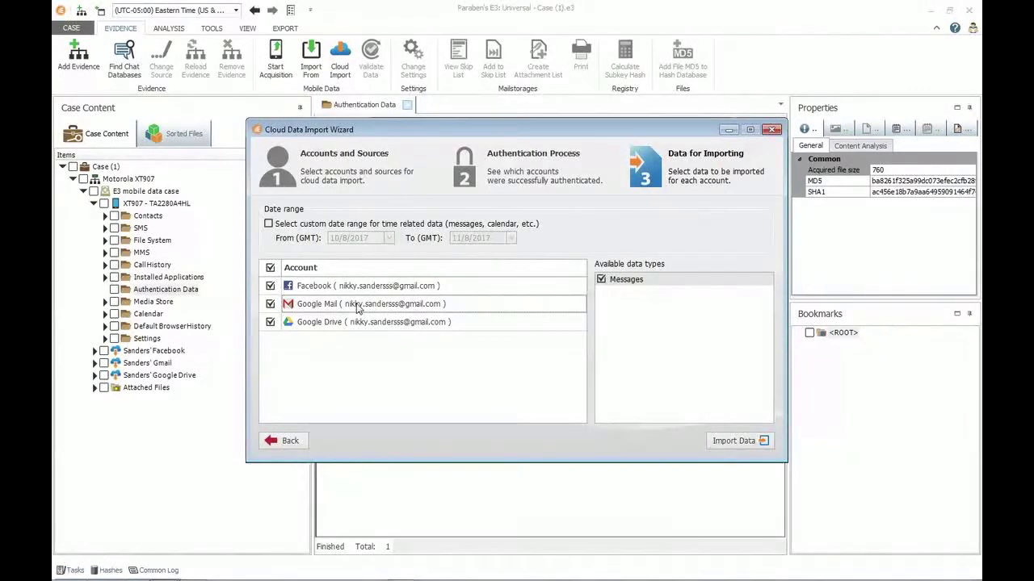
{"action": "left_click", "coordinate": [487, 328]}
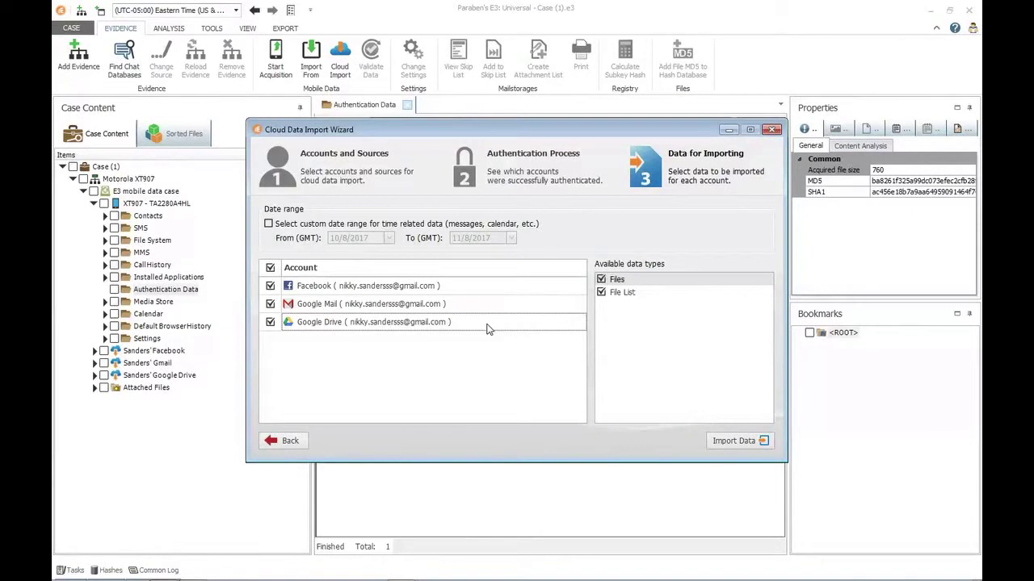
{"action": "left_click", "coordinate": [476, 291]}
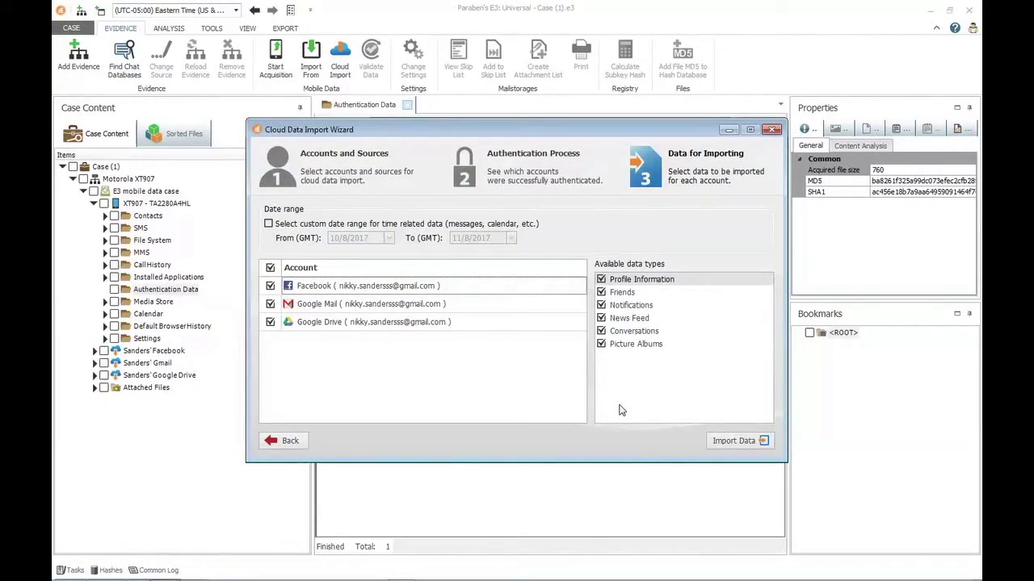
{"action": "left_click", "coordinate": [744, 441]}
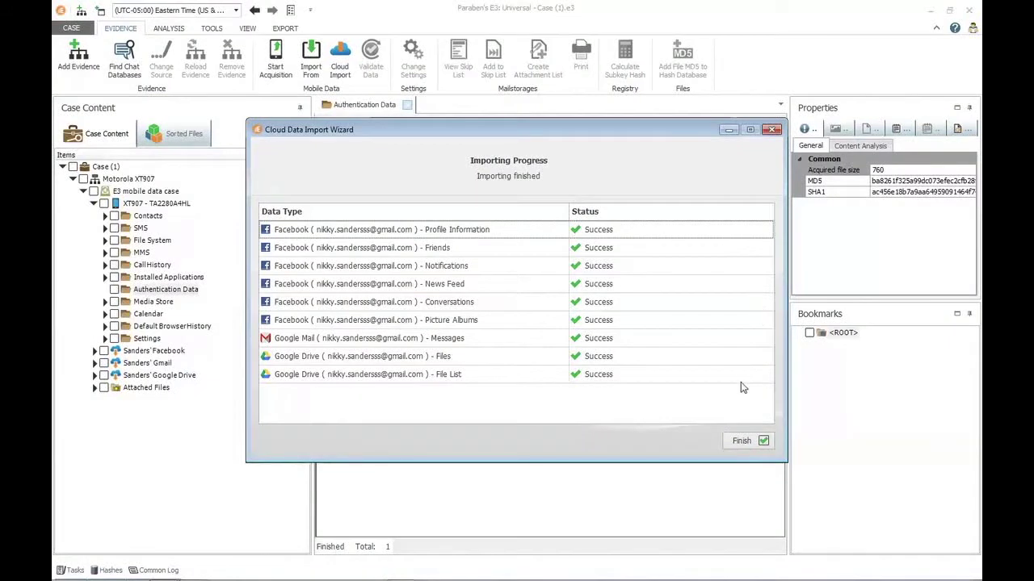
Step: Finish the wizard to add Case_(1)_Cloud import_11-08-2017_14-33-52 to the case
{"action": "left_click", "coordinate": [747, 442]}
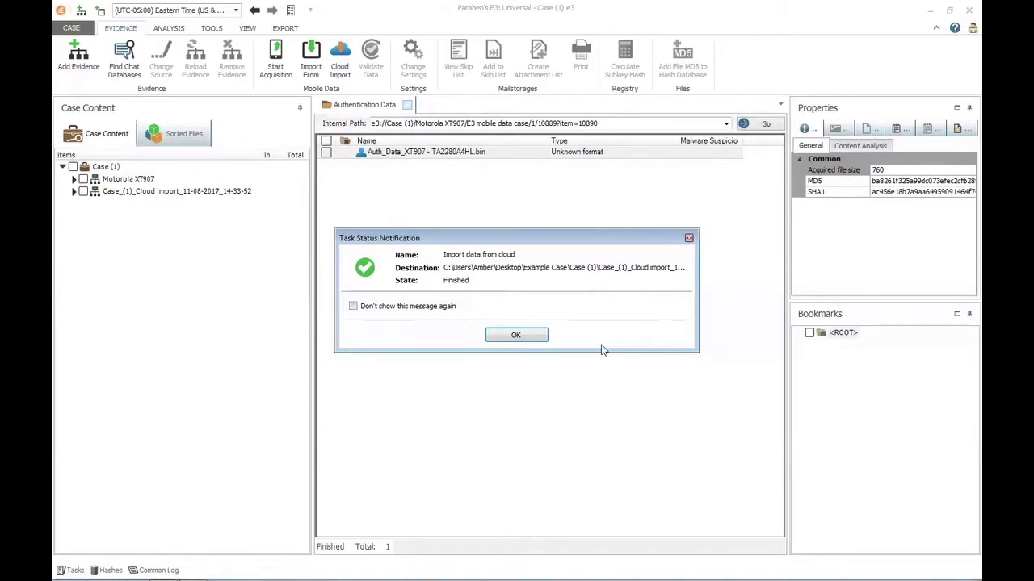
Step: Expand the cloud import tree down to the Facebook, Gmail and Google Drive account folders
{"action": "left_click", "coordinate": [521, 339]}
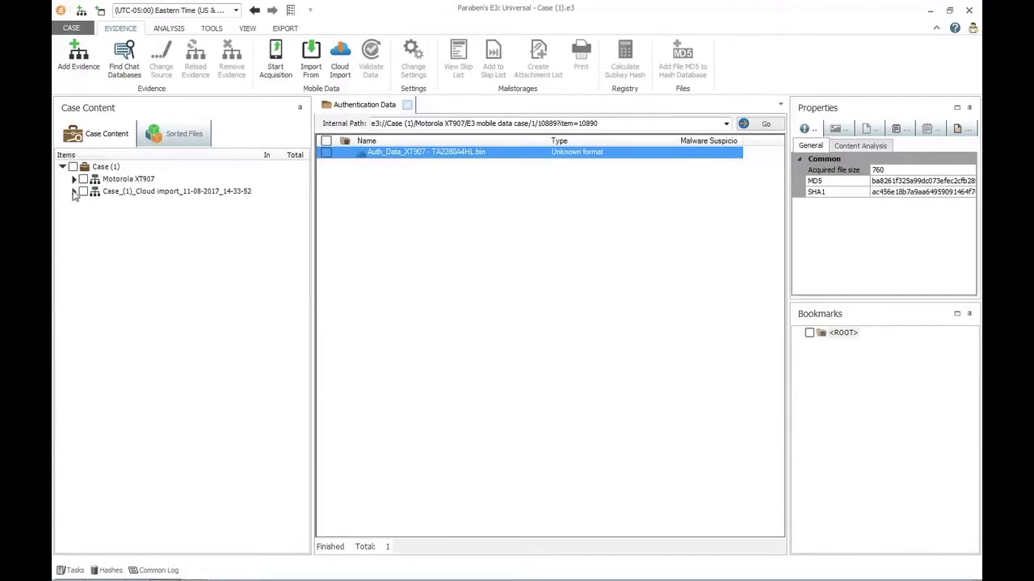
{"action": "left_click", "coordinate": [74, 191]}
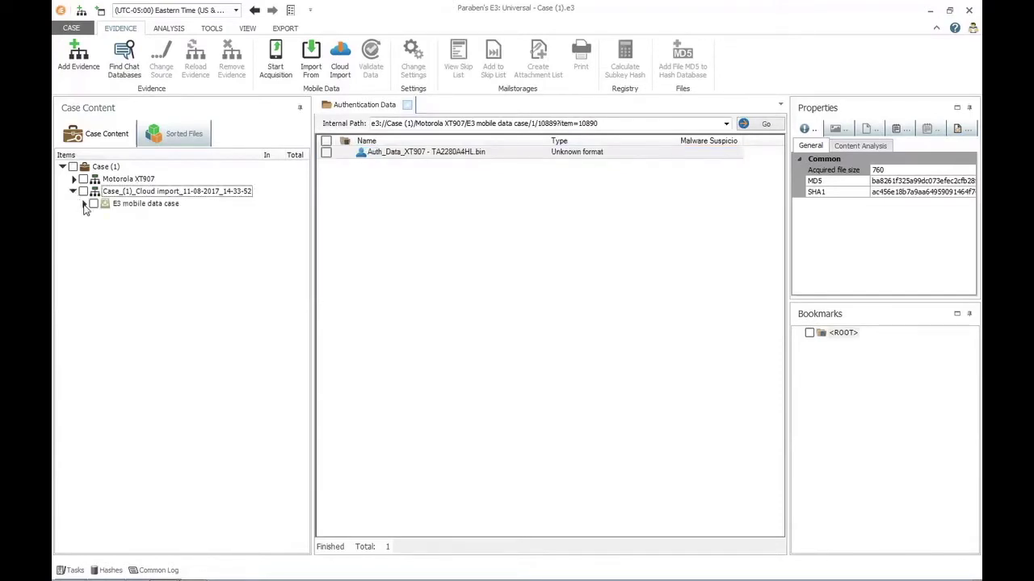
{"action": "left_click", "coordinate": [84, 203]}
{"action": "left_click", "coordinate": [94, 216]}
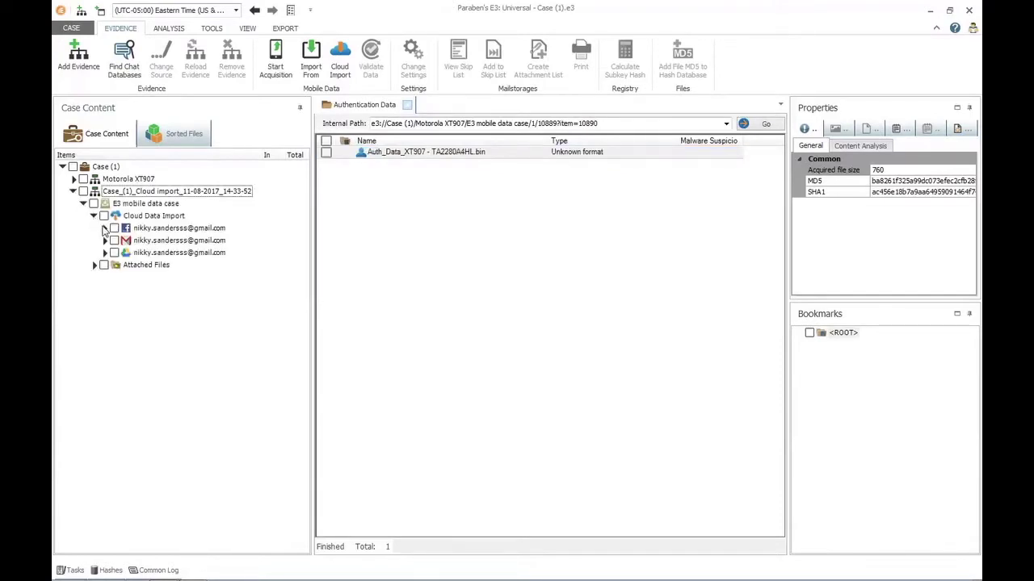
{"action": "left_click", "coordinate": [105, 229]}
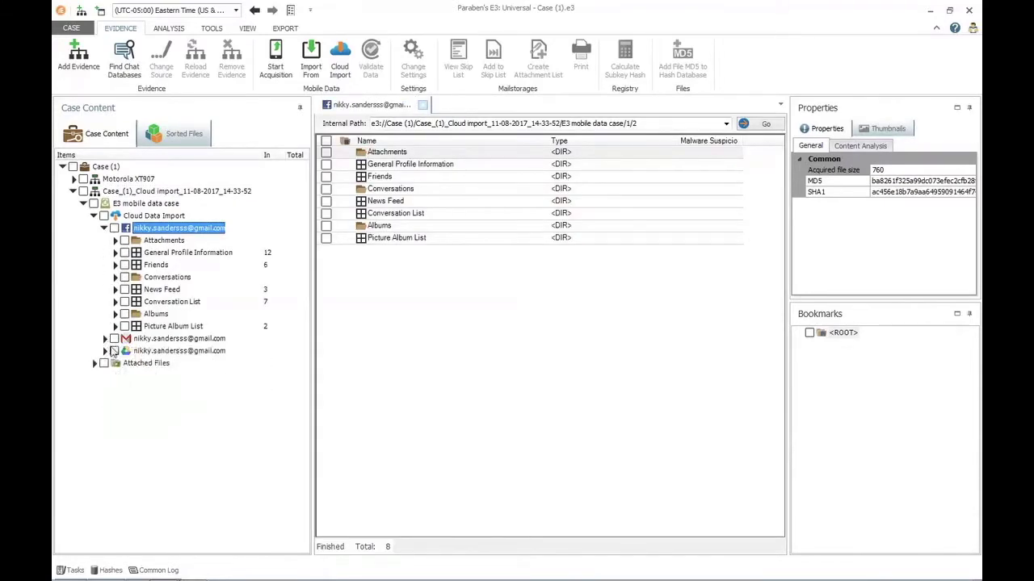
{"action": "left_click", "coordinate": [105, 339]}
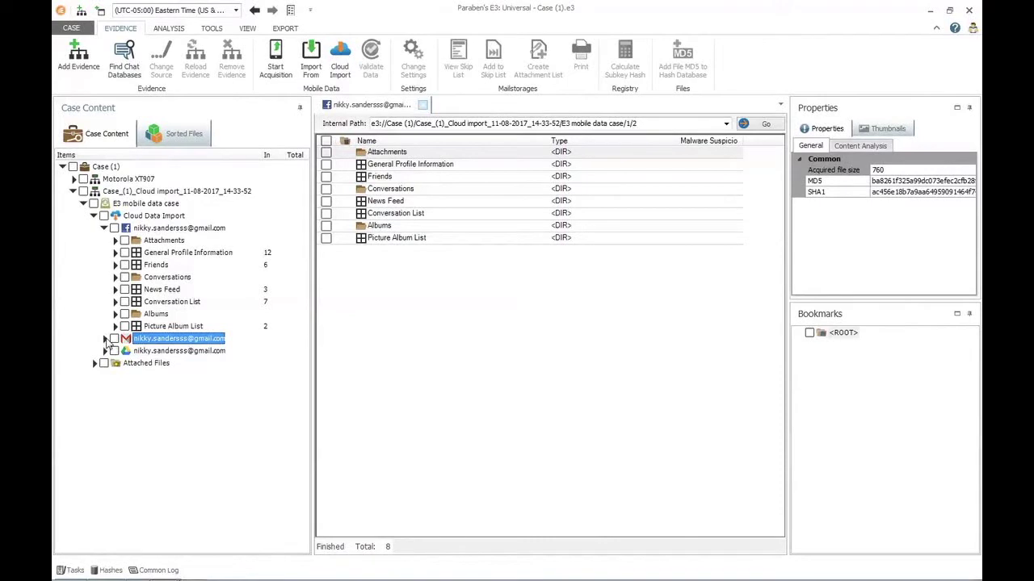
{"action": "left_click", "coordinate": [105, 340]}
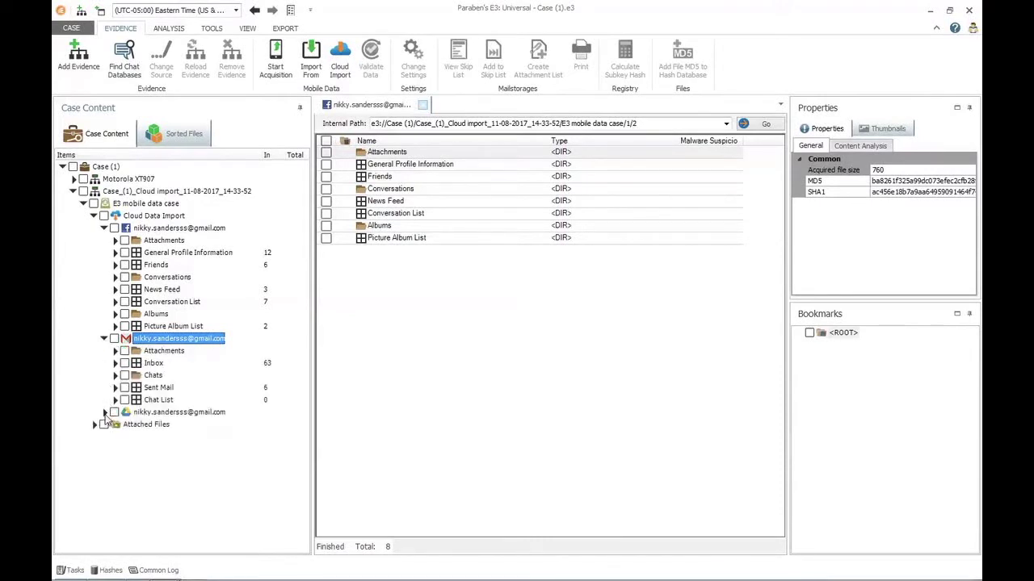
{"action": "left_click", "coordinate": [104, 413]}
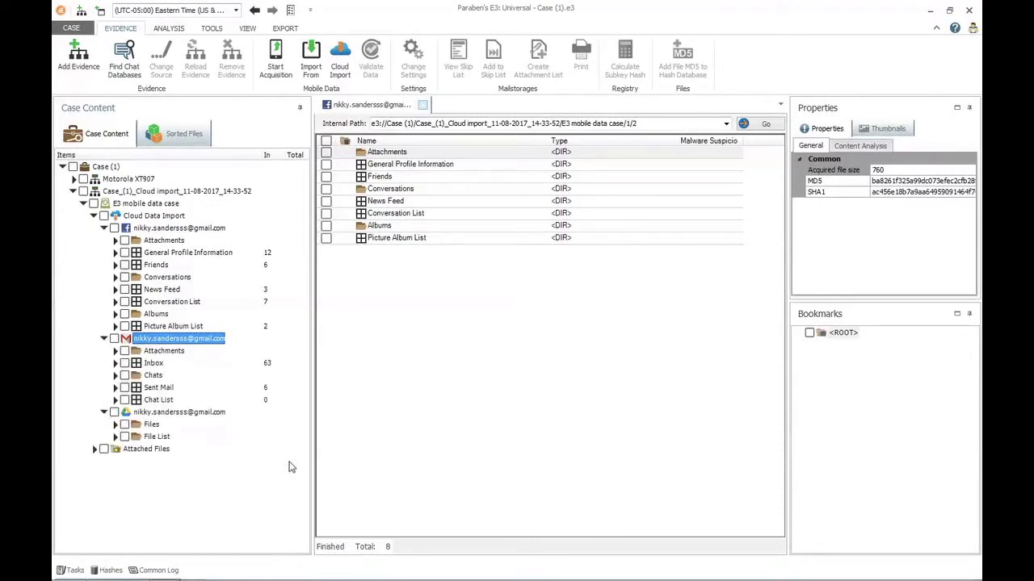
{"action": "left_click", "coordinate": [216, 228]}
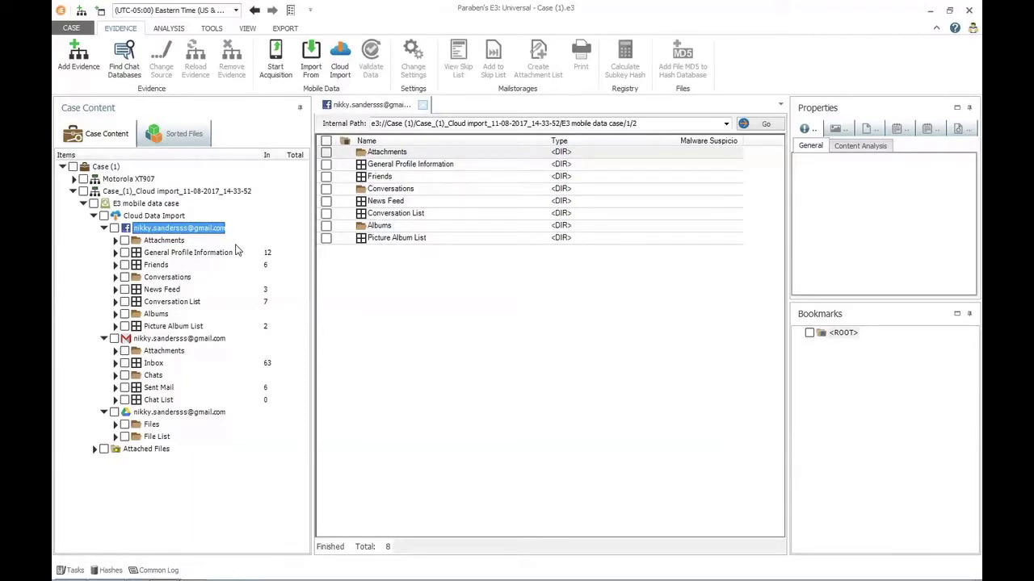
Step: View the Facebook General Profile Information, the six-friend Friends list, and Conversations
{"action": "left_click", "coordinate": [171, 256]}
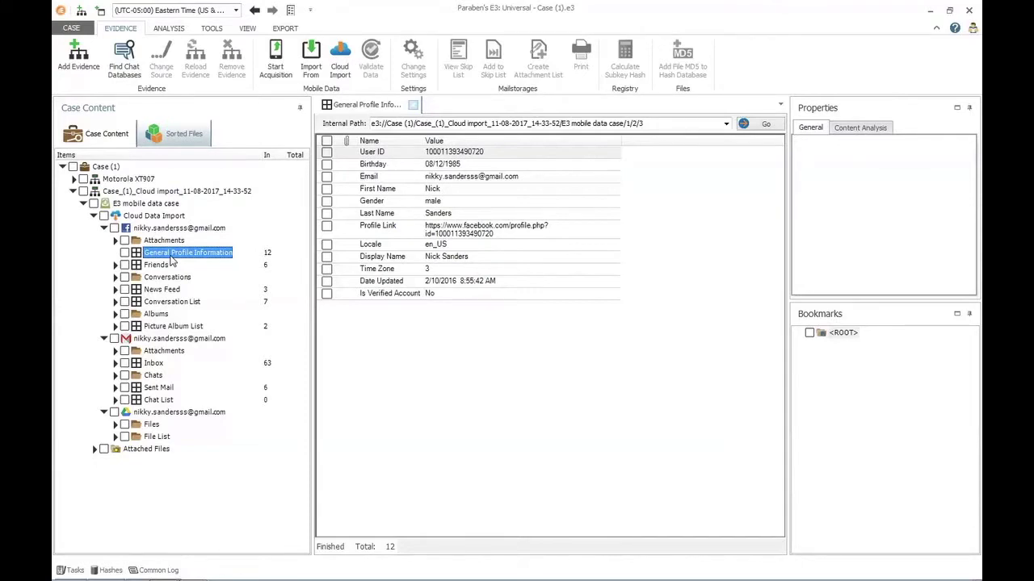
{"action": "left_click", "coordinate": [162, 266]}
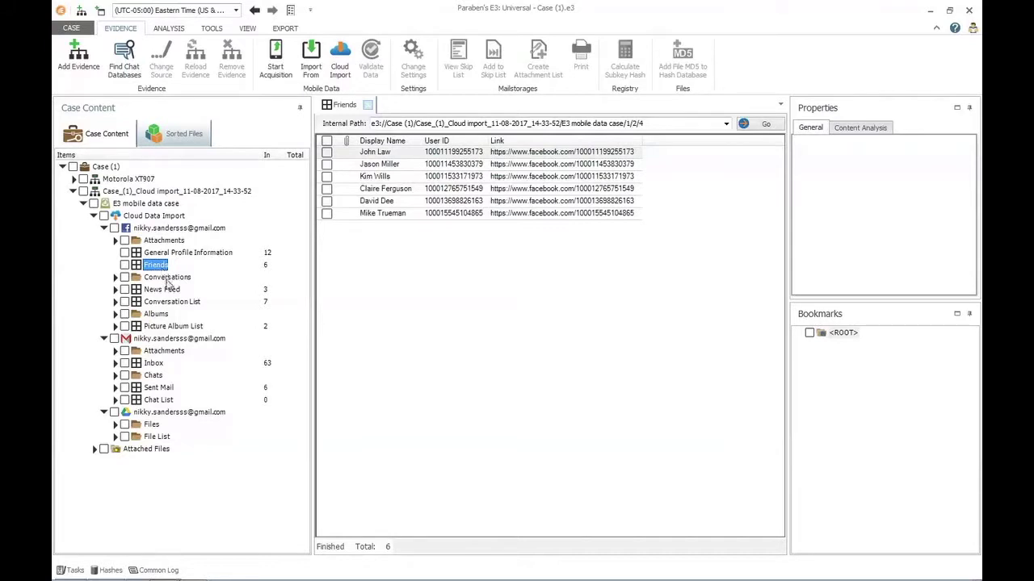
{"action": "left_click", "coordinate": [166, 277]}
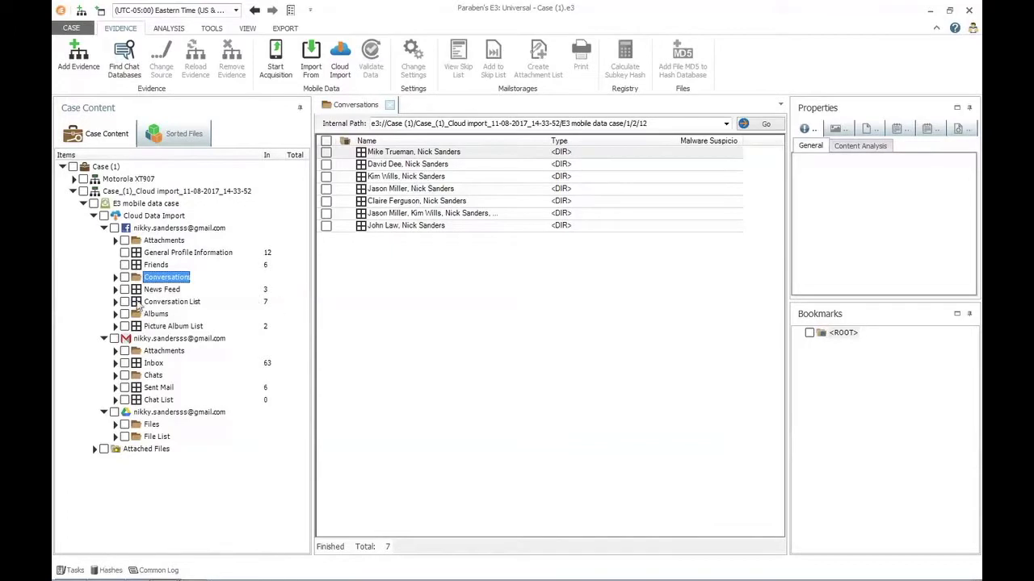
Step: Read two Facebook conversations, then view the News Feed, Conversation List and Albums folders
{"action": "left_click", "coordinate": [115, 277]}
{"action": "left_click", "coordinate": [206, 290]}
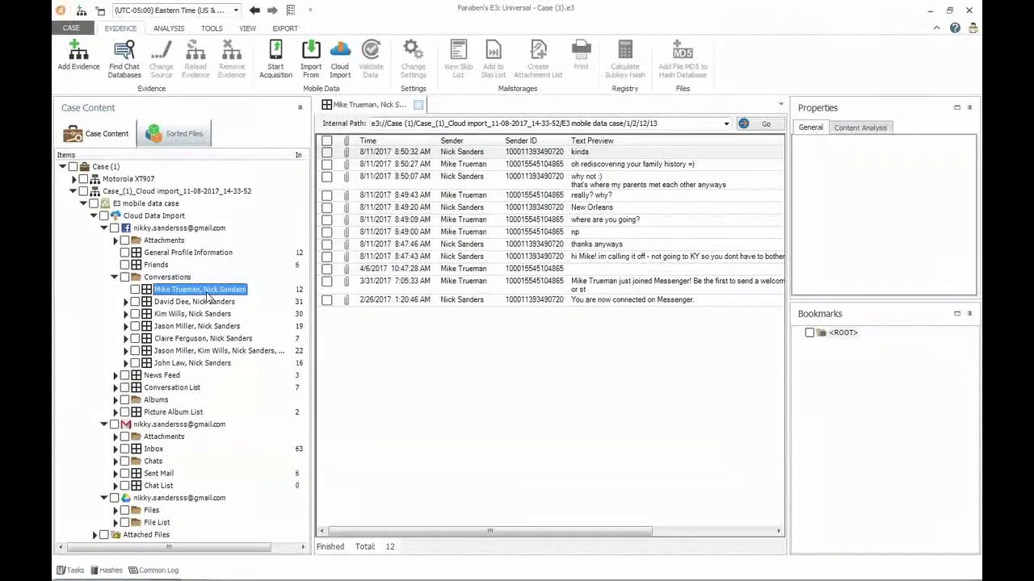
{"action": "left_click", "coordinate": [197, 353]}
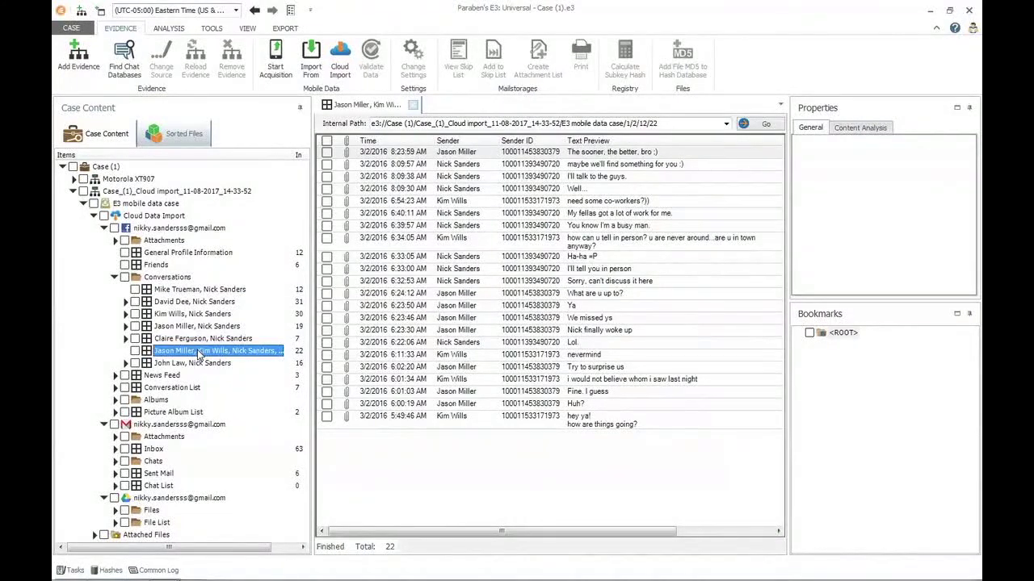
{"action": "left_click", "coordinate": [165, 376]}
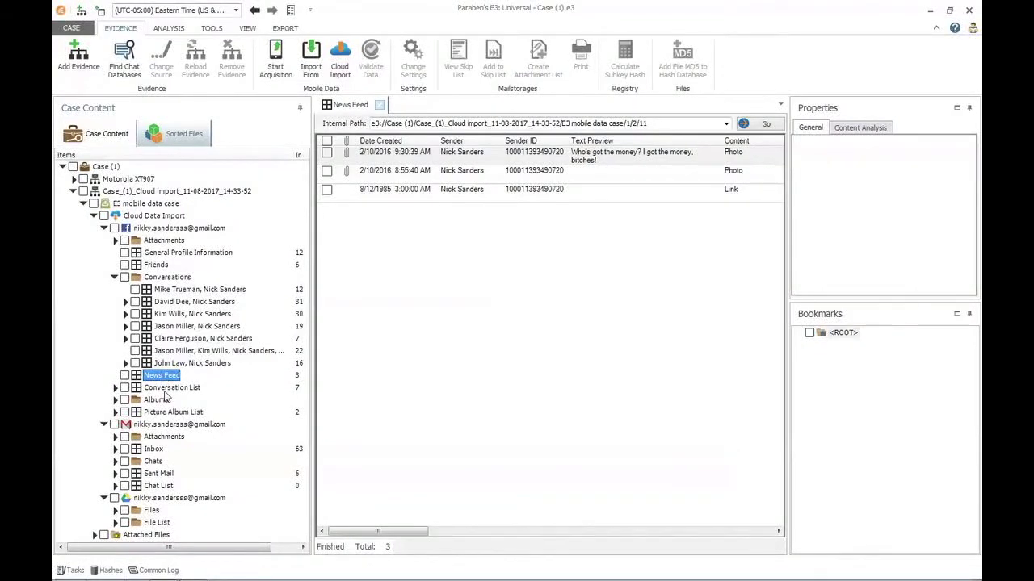
{"action": "left_click", "coordinate": [166, 391]}
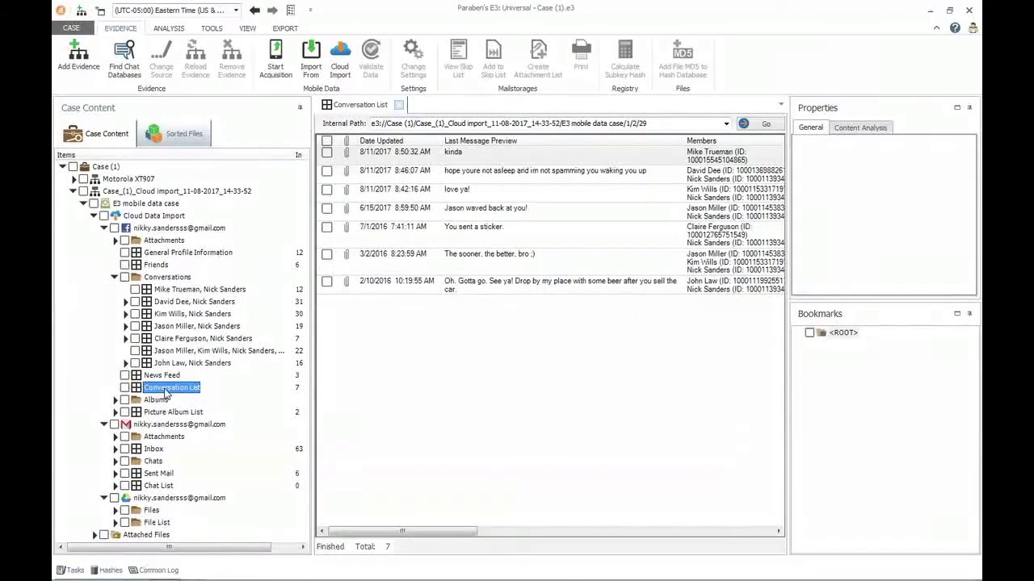
{"action": "left_click", "coordinate": [158, 403]}
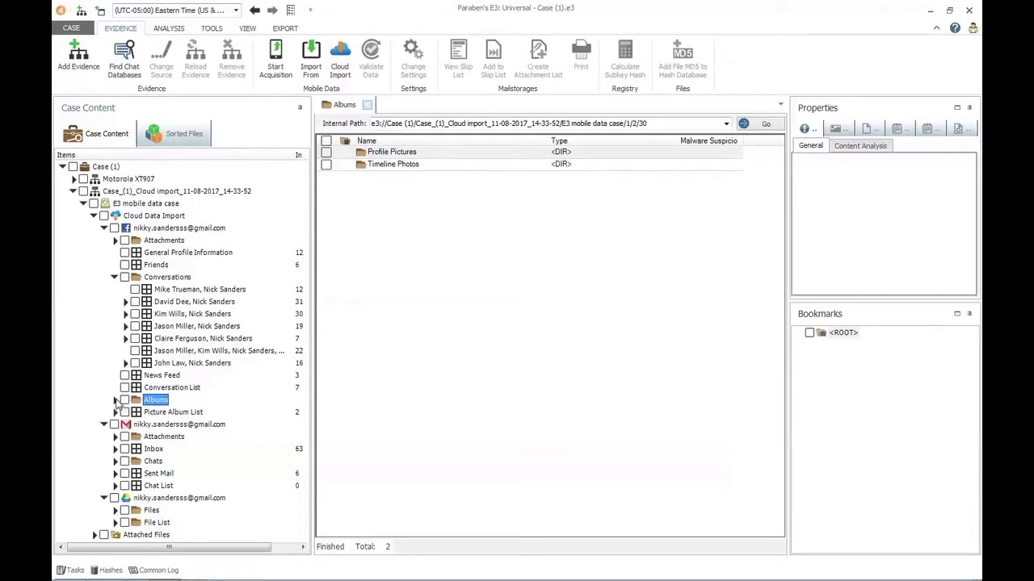
Step: Expand Albums and preview the Profile Pictures photo as a thumbnail
{"action": "left_click", "coordinate": [116, 401]}
{"action": "left_click", "coordinate": [177, 413]}
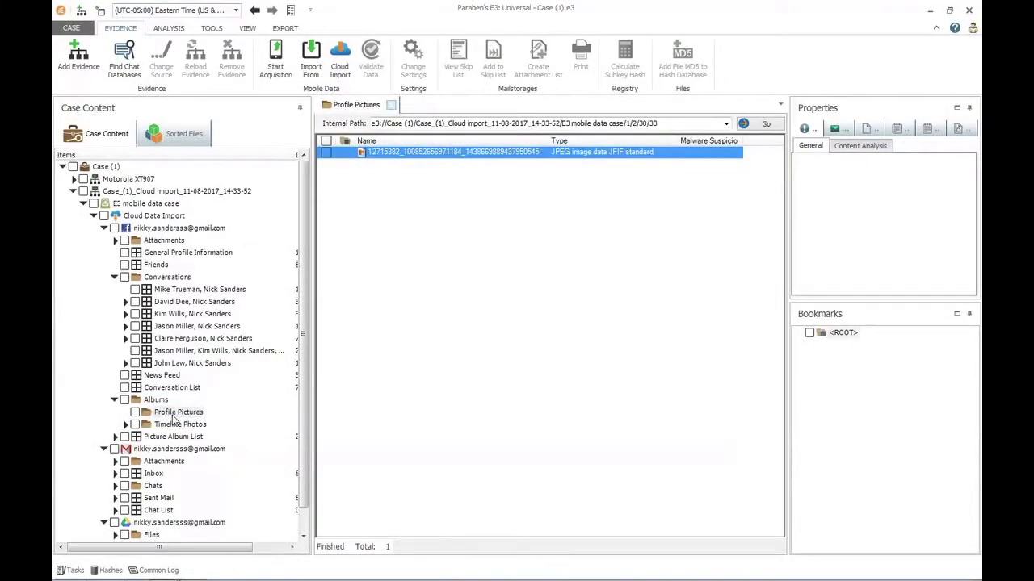
{"action": "left_click", "coordinate": [838, 130]}
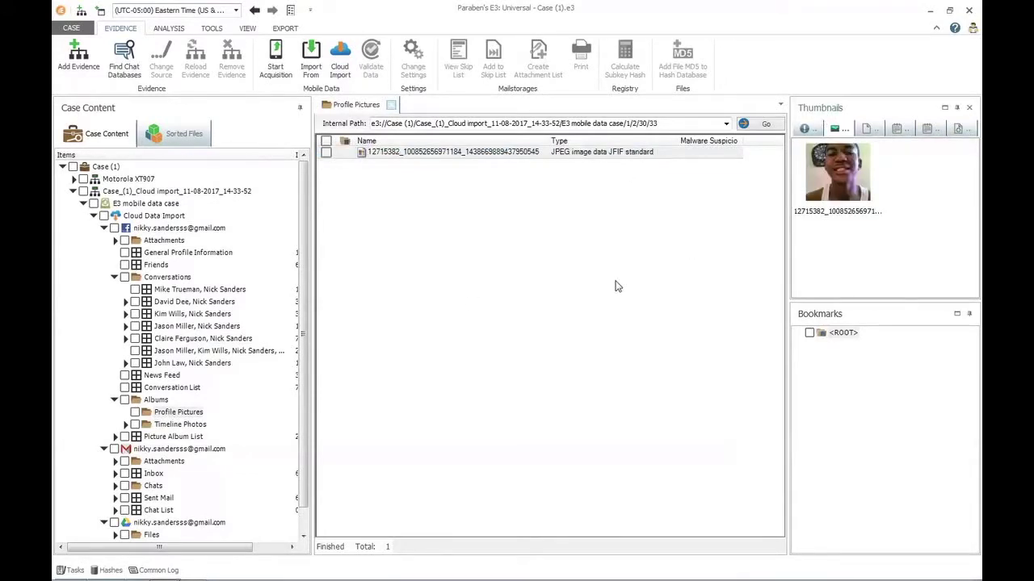
Step: View the Timeline Photos JPEG in File View, then list both albums in the Picture Album List
{"action": "left_click", "coordinate": [169, 425]}
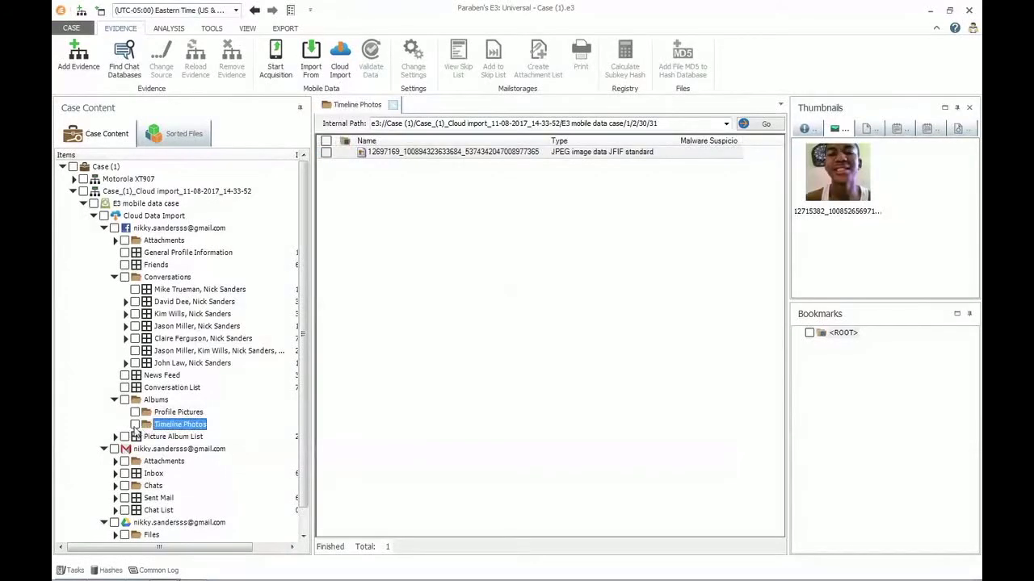
{"action": "left_click", "coordinate": [444, 153]}
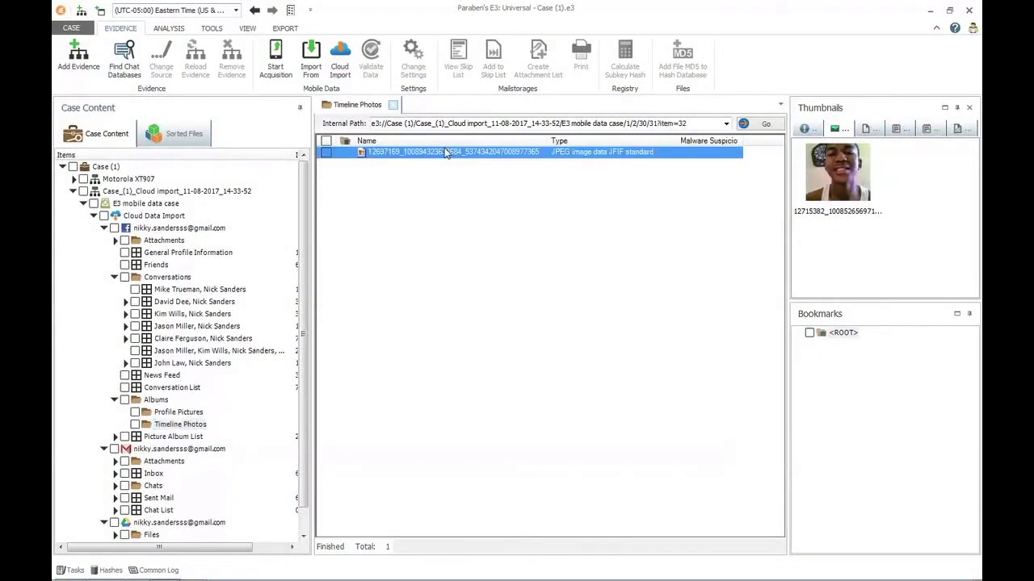
{"action": "left_click", "coordinate": [866, 131]}
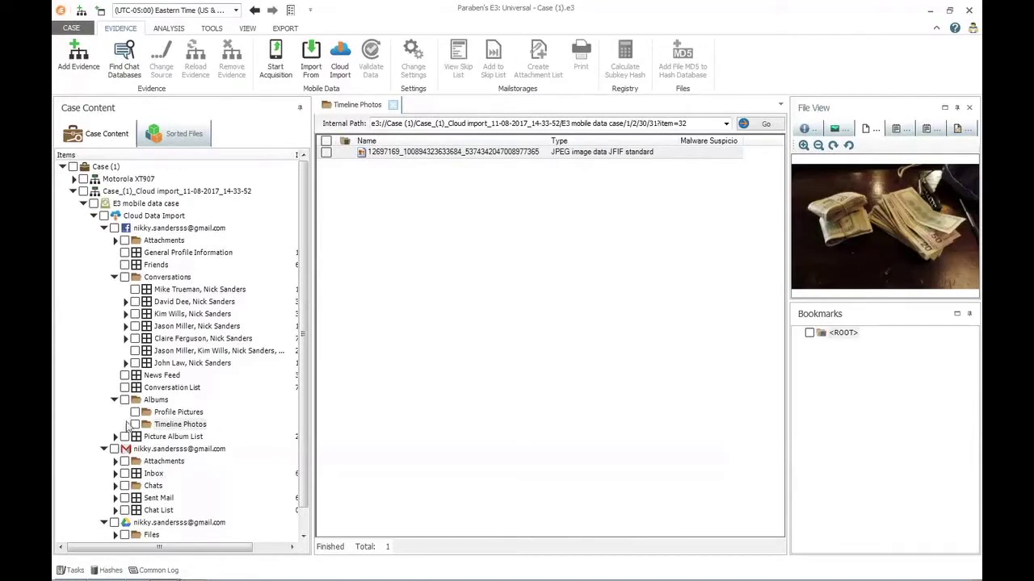
{"action": "left_click", "coordinate": [161, 441]}
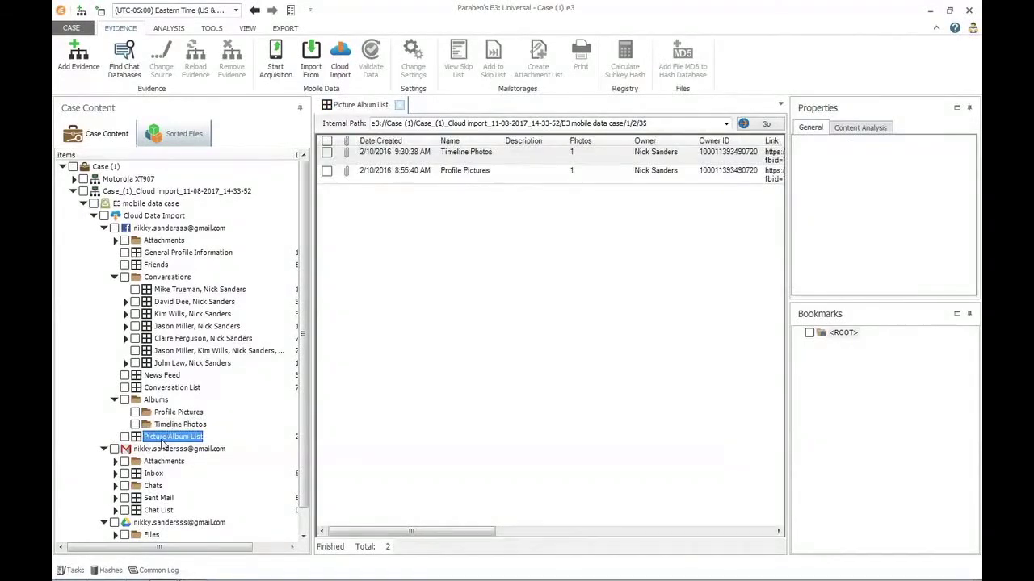